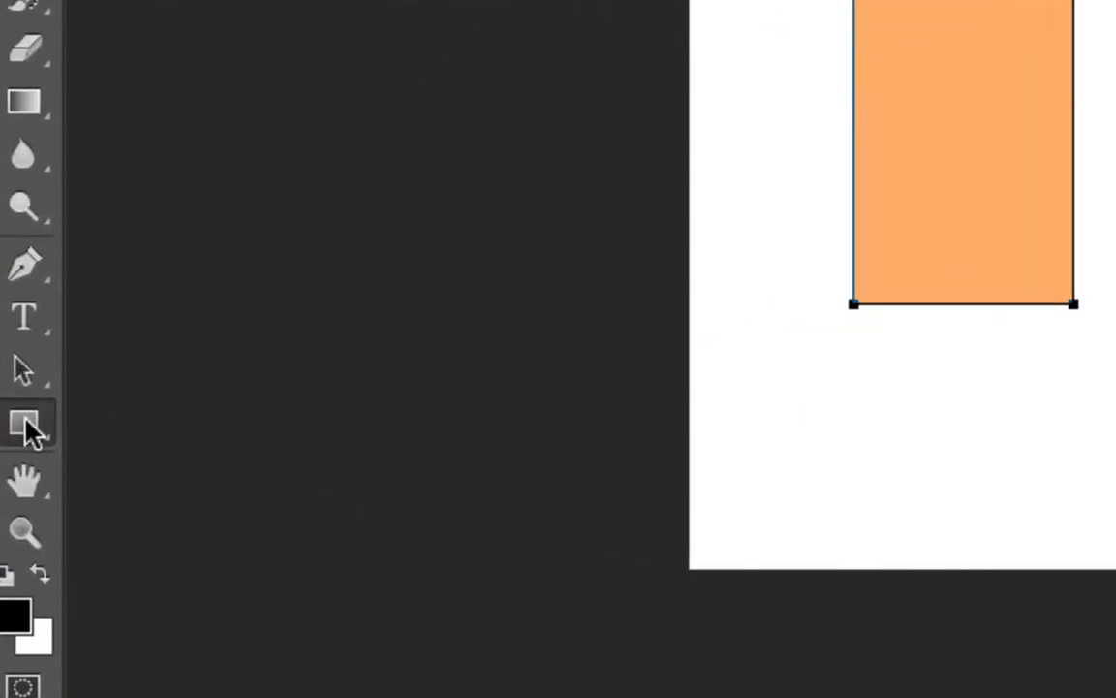
- Draw a circle about 181 px in diameter with the Ellipse tool, to the right of the orange rectangle
{"action": "left_click", "coordinate": [29, 436]}
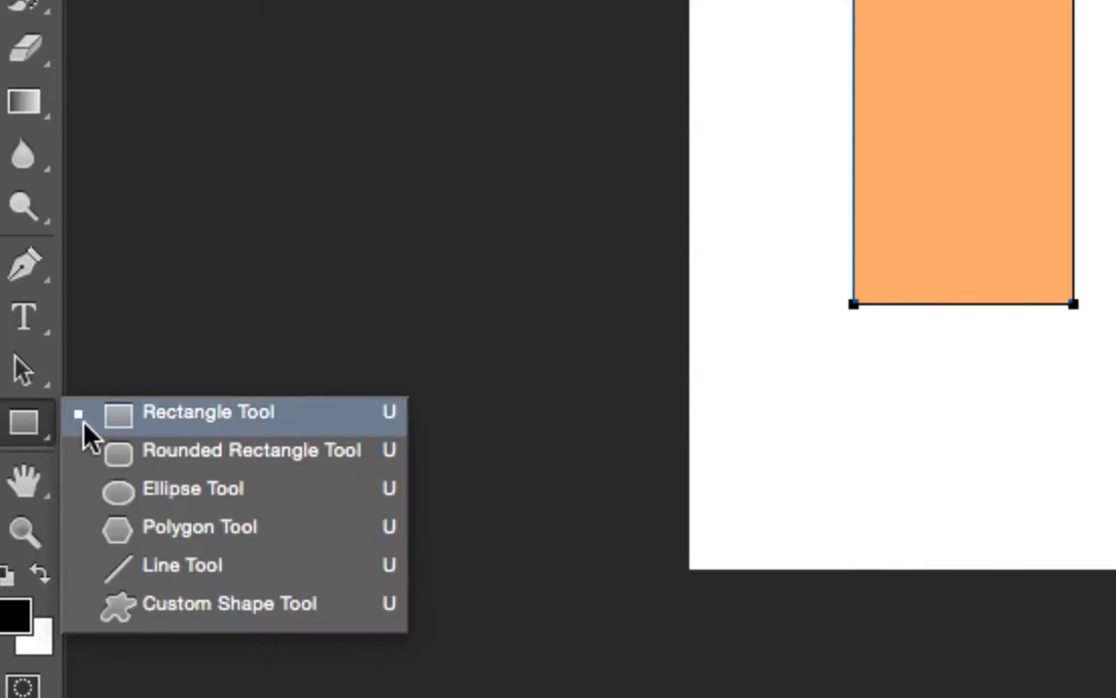
{"action": "left_click", "coordinate": [196, 498]}
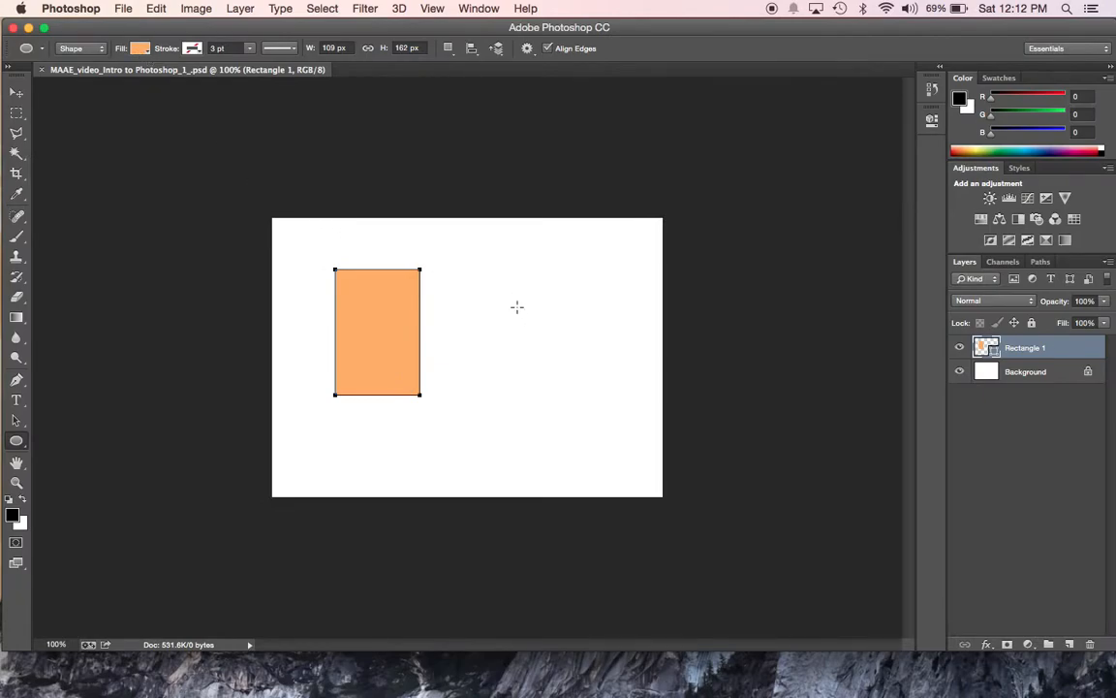
{"action": "left_click_drag", "start_coordinate": [513, 298], "coordinate": [654, 447]}
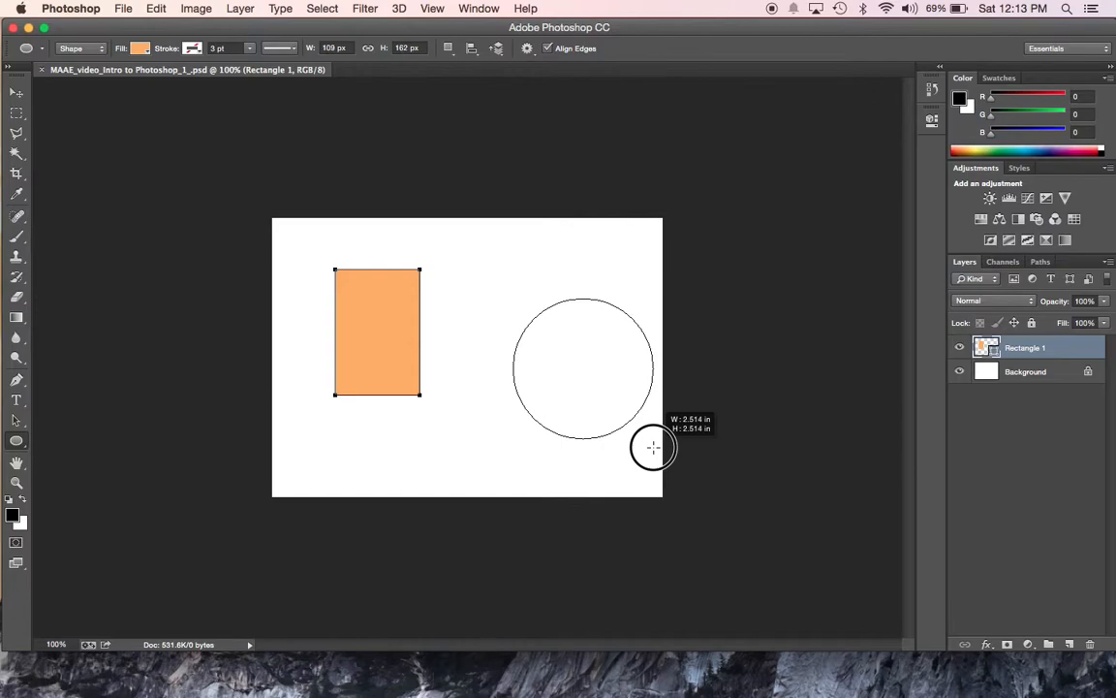
{"action": "left_click_drag", "start_coordinate": [653, 447], "coordinate": [653, 448]}
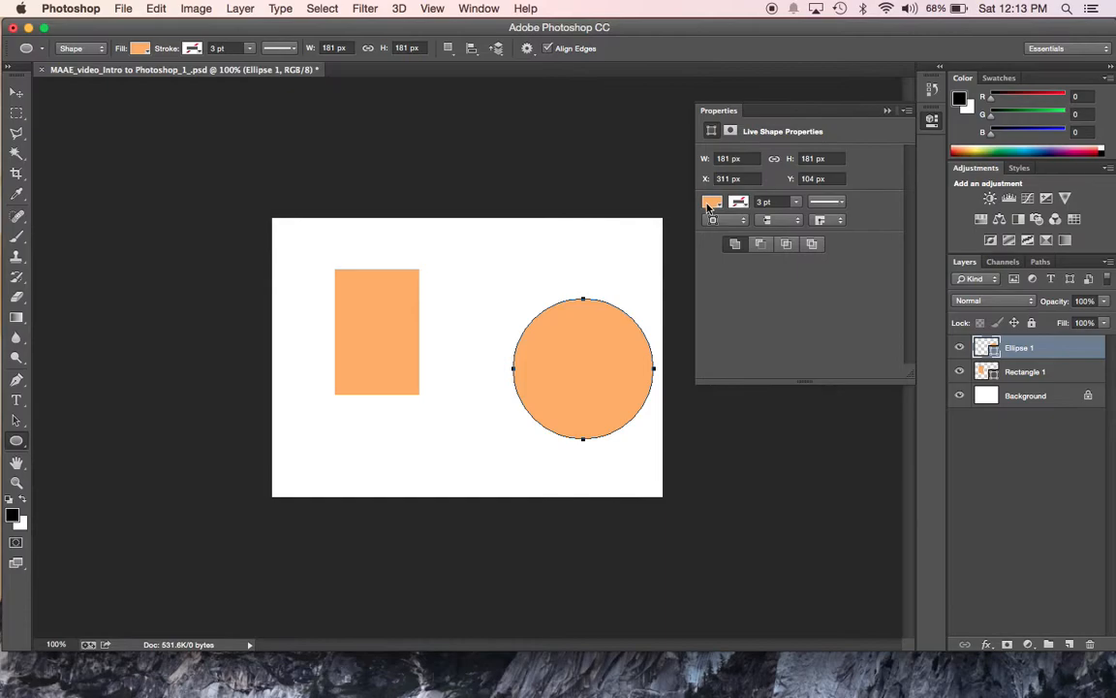
{"action": "left_click", "coordinate": [710, 202]}
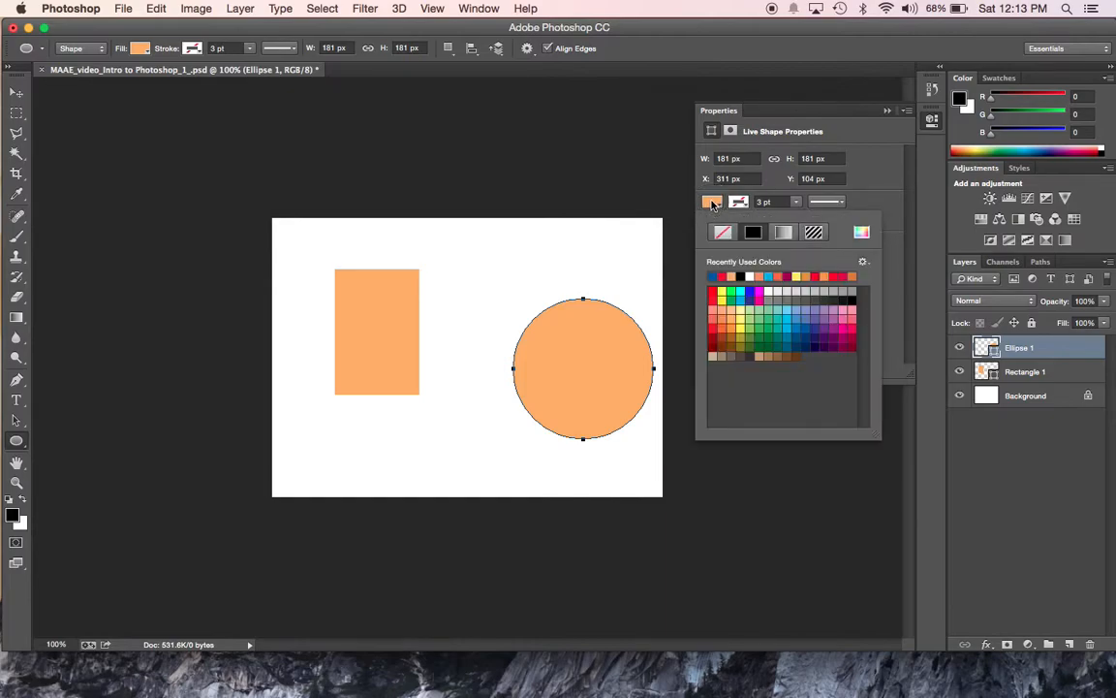
{"action": "left_click", "coordinate": [865, 161]}
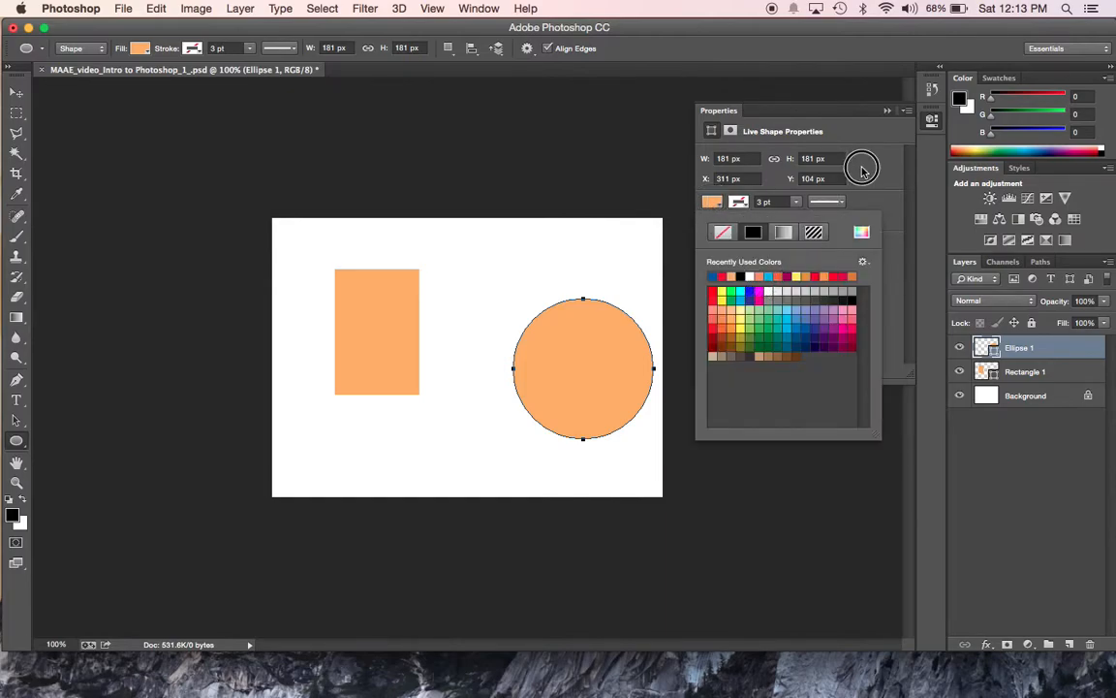
{"action": "left_click", "coordinate": [888, 111]}
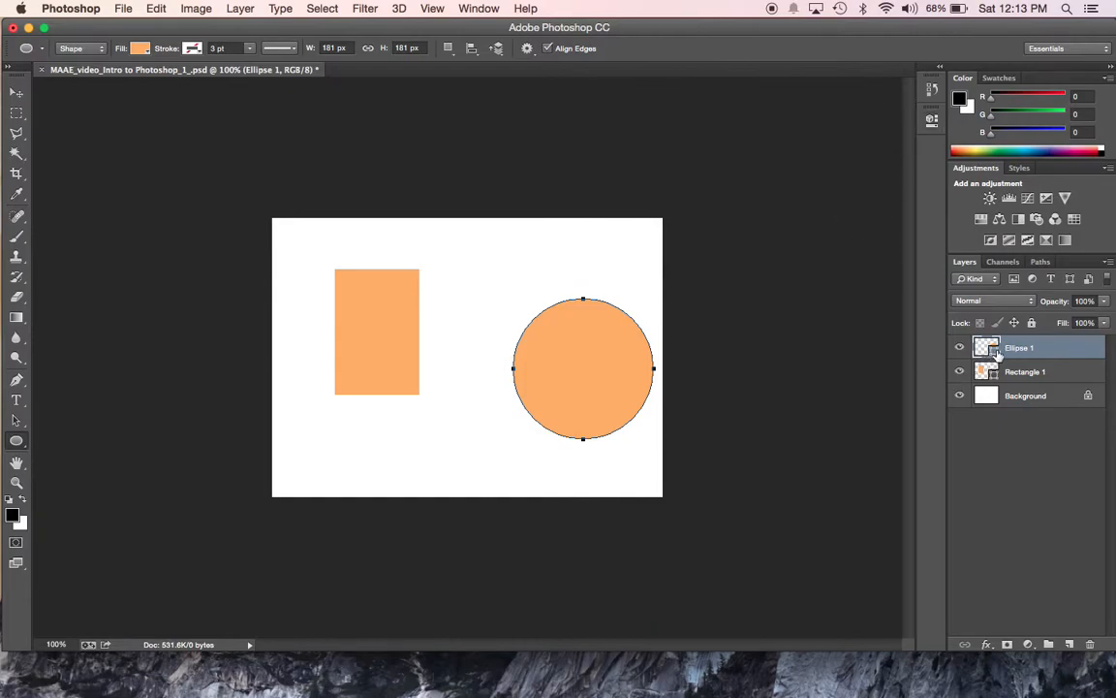
- Change the circle's fill to brown #a2682b and postpone the Lightroom update with a later reminder
{"action": "mouse_move", "coordinate": [994, 355]}
{"action": "left_mouse_down"}
{"action": "mouse_move", "coordinate": [1025, 375]}
{"action": "mouse_move", "coordinate": [989, 352]}
{"action": "left_mouse_up"}
{"action": "double_click", "coordinate": [986, 348]}
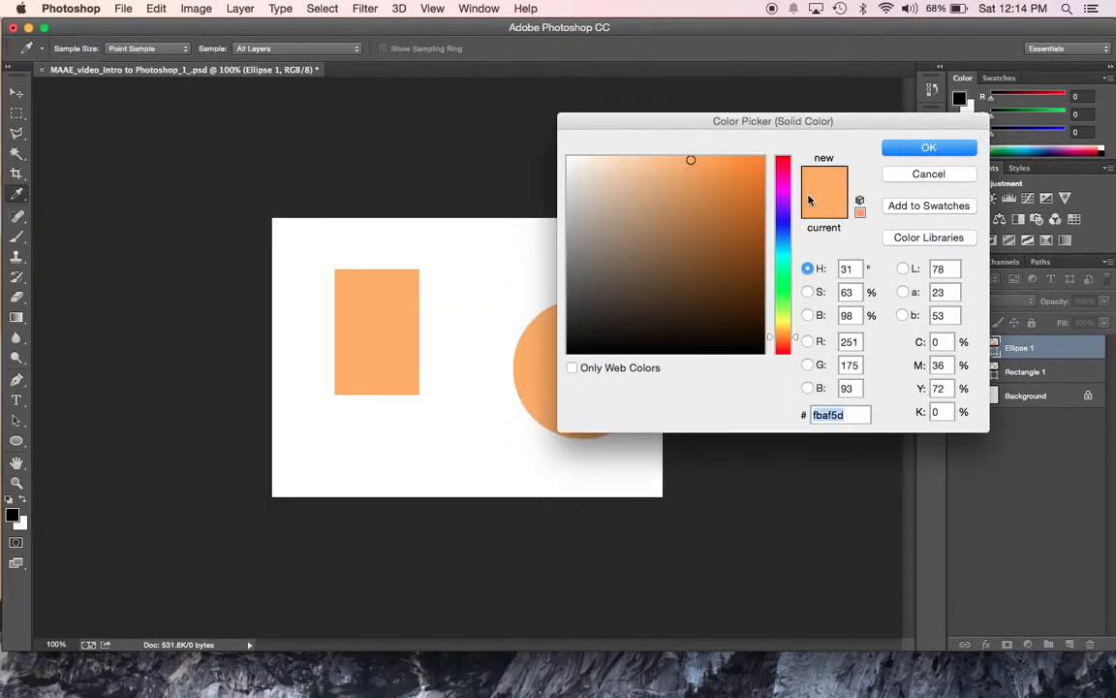
{"action": "left_click_drag", "start_coordinate": [721, 121], "coordinate": [839, 114]}
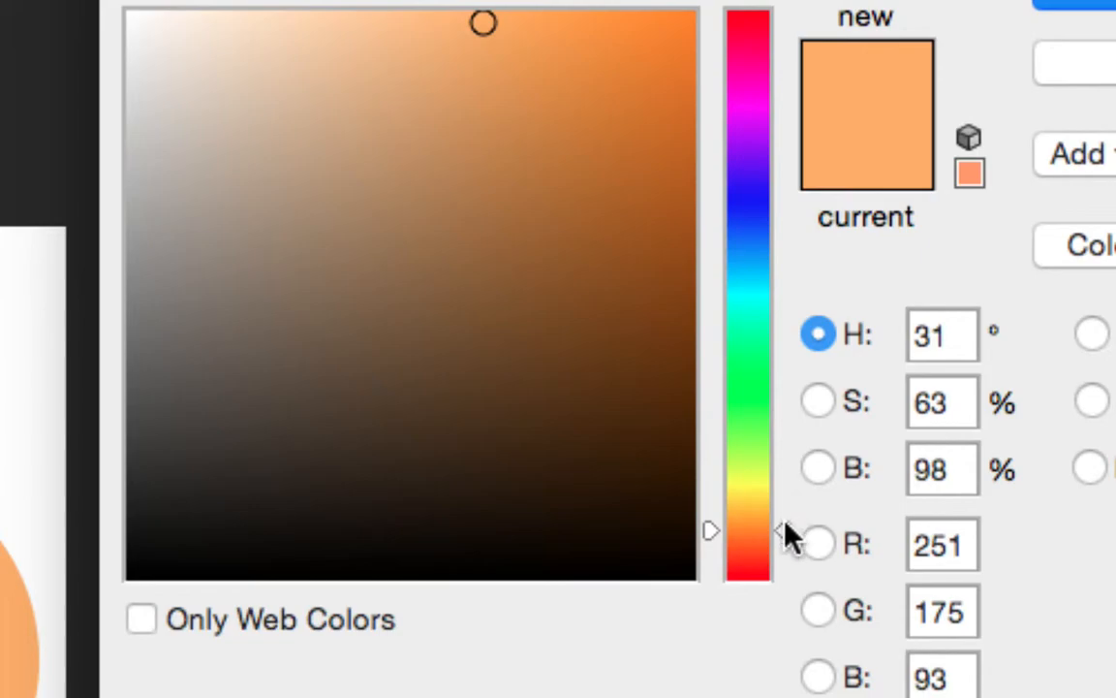
{"action": "mouse_move", "coordinate": [786, 528]}
{"action": "left_mouse_down"}
{"action": "mouse_move", "coordinate": [784, 581]}
{"action": "mouse_move", "coordinate": [783, 12]}
{"action": "mouse_move", "coordinate": [780, 579]}
{"action": "mouse_move", "coordinate": [781, 529]}
{"action": "left_mouse_up"}
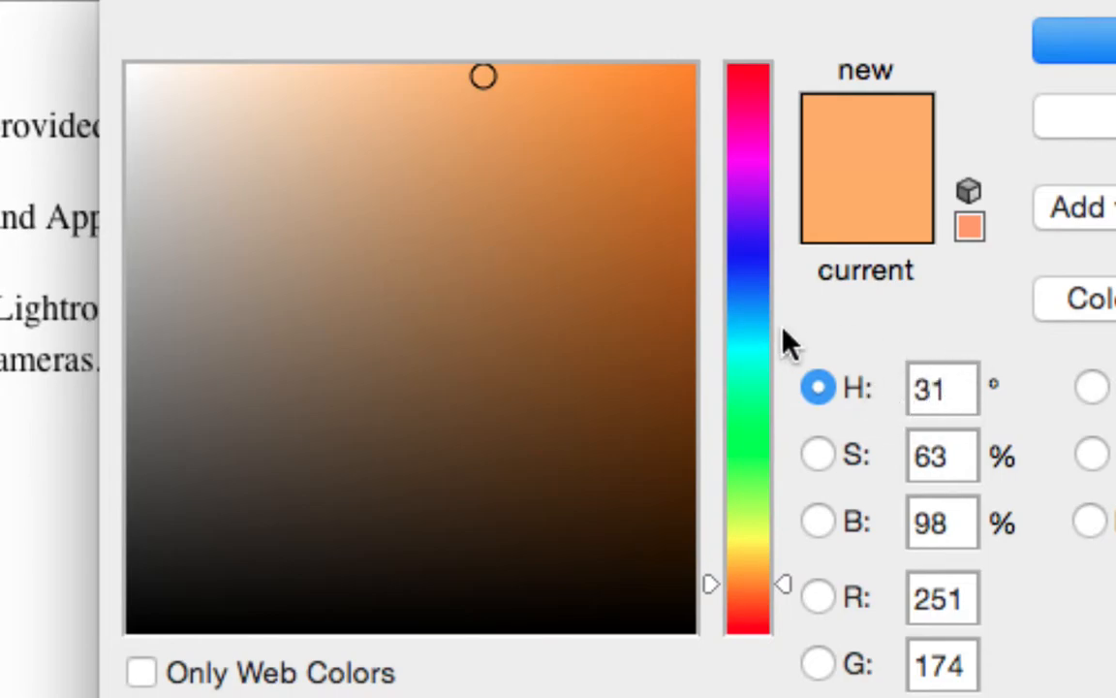
{"action": "left_click", "coordinate": [547, 273]}
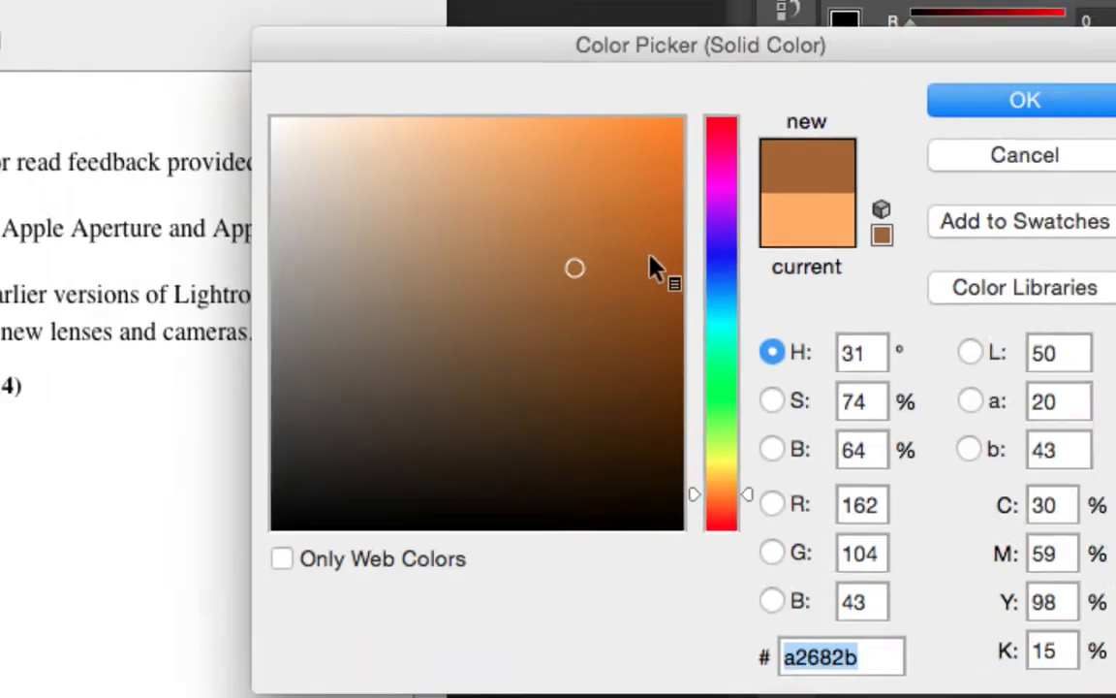
{"action": "left_click", "coordinate": [1053, 98]}
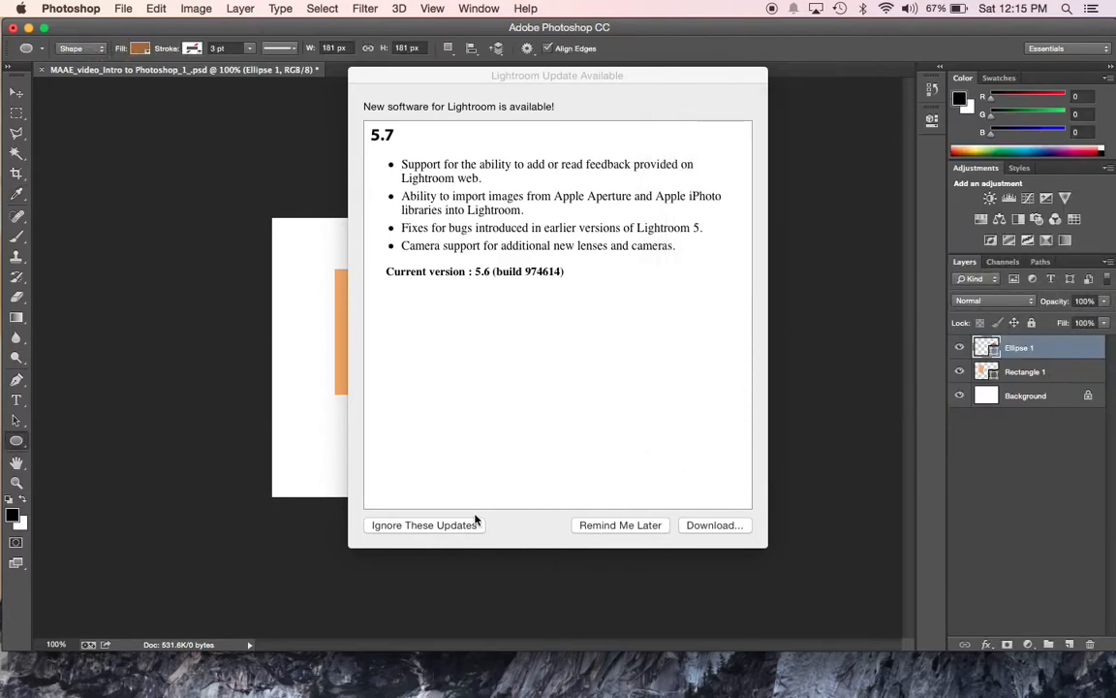
{"action": "left_click", "coordinate": [558, 516]}
{"action": "left_click", "coordinate": [603, 526]}
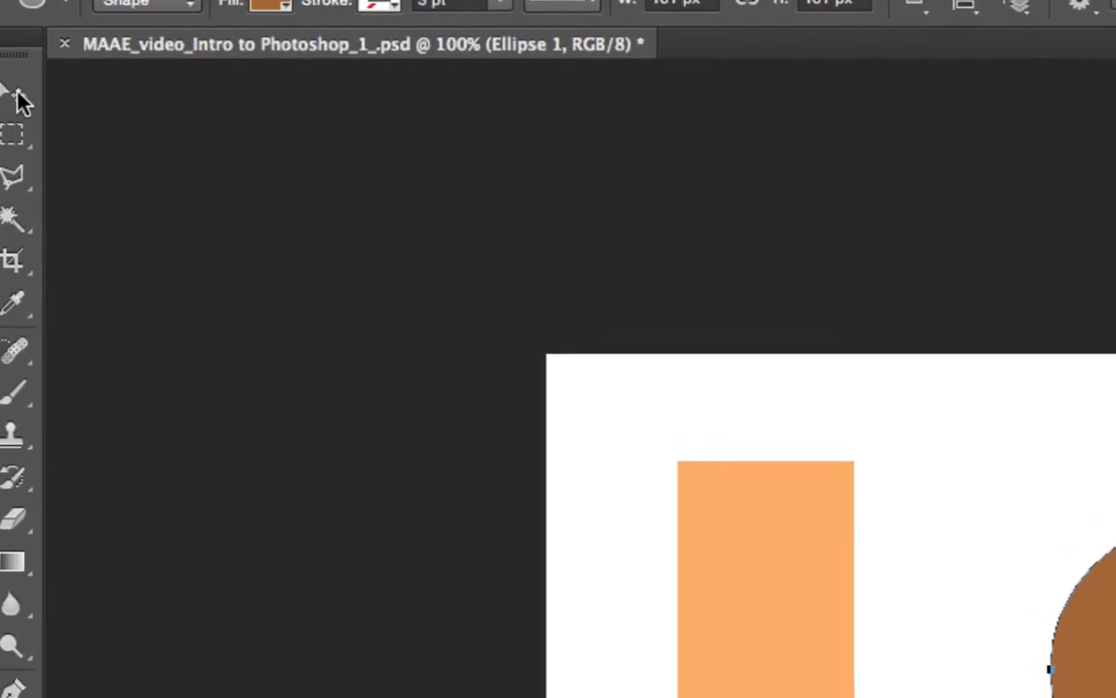
- Move the brown circle down to the lower-right area of the canvas with the Move tool
{"action": "left_click", "coordinate": [36, 92]}
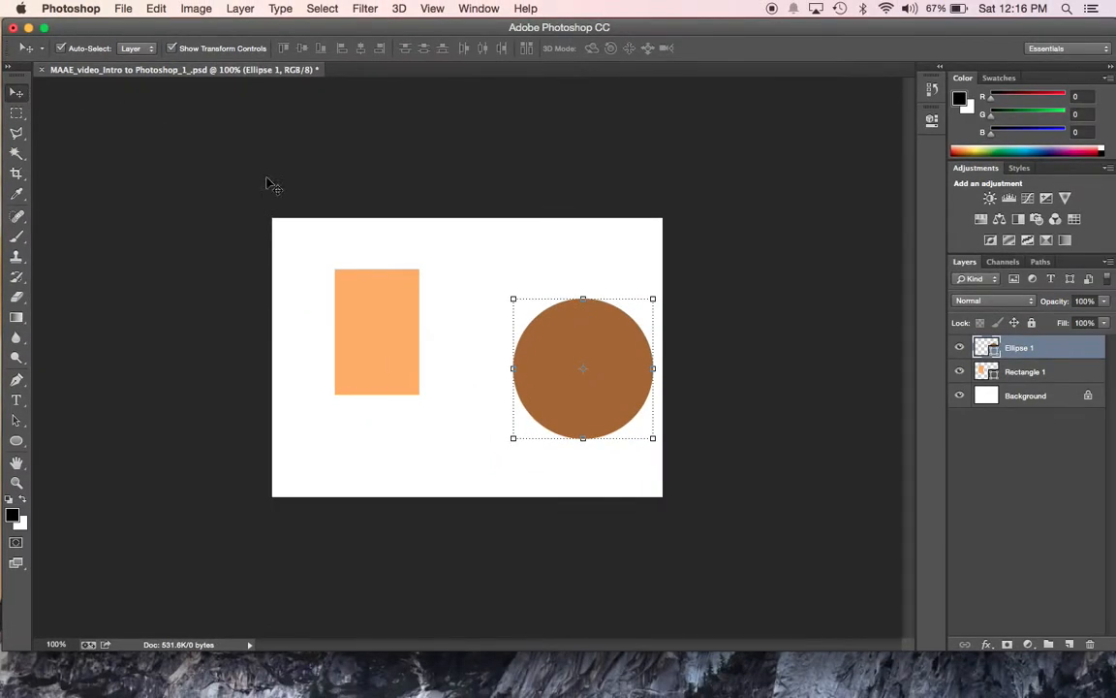
{"action": "left_click_drag", "start_coordinate": [546, 362], "coordinate": [523, 406]}
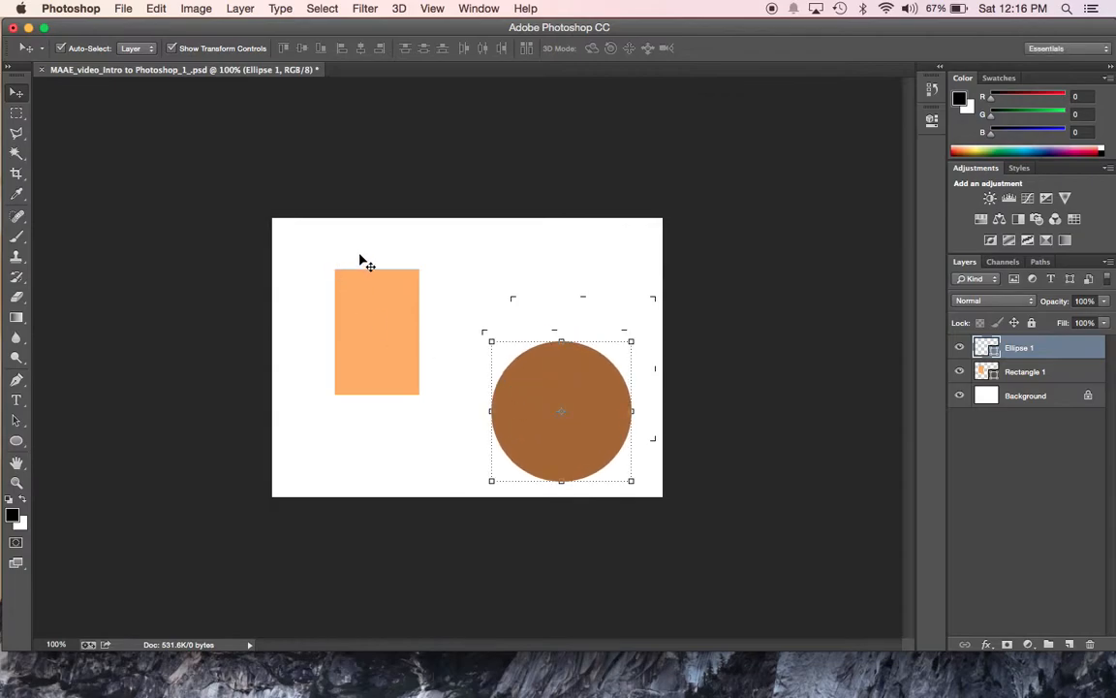
{"action": "left_click_drag", "start_coordinate": [563, 457], "coordinate": [578, 466]}
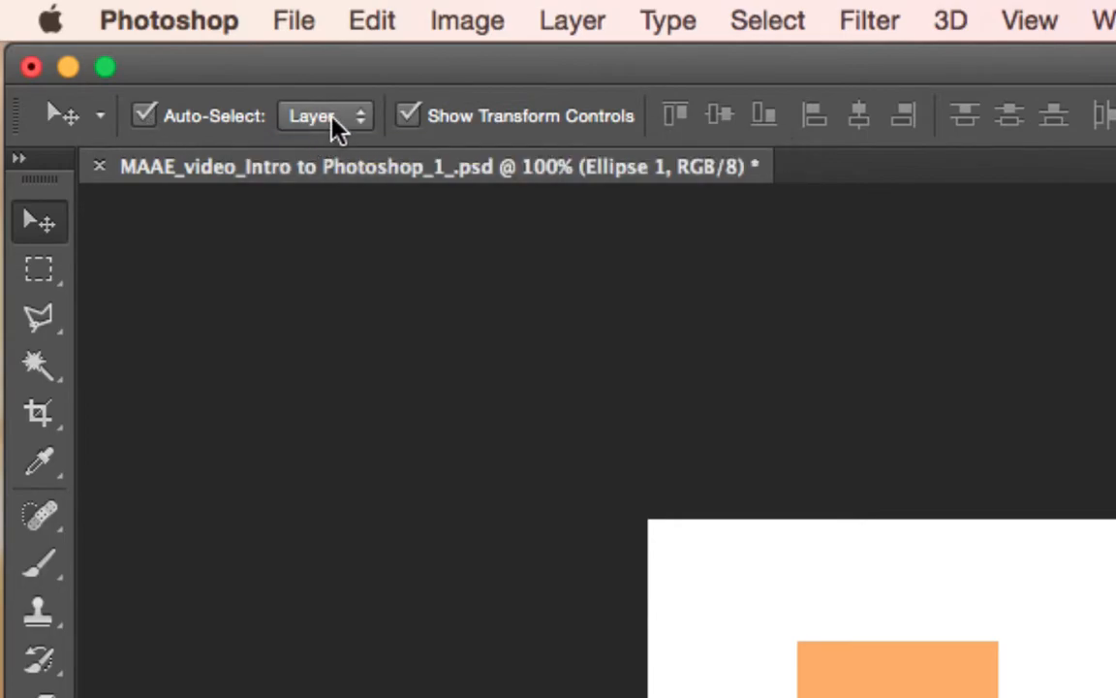
- Turn off Show Transform Controls and move the orange rectangle closer to the canvas's upper-left corner
{"action": "left_click", "coordinate": [411, 120]}
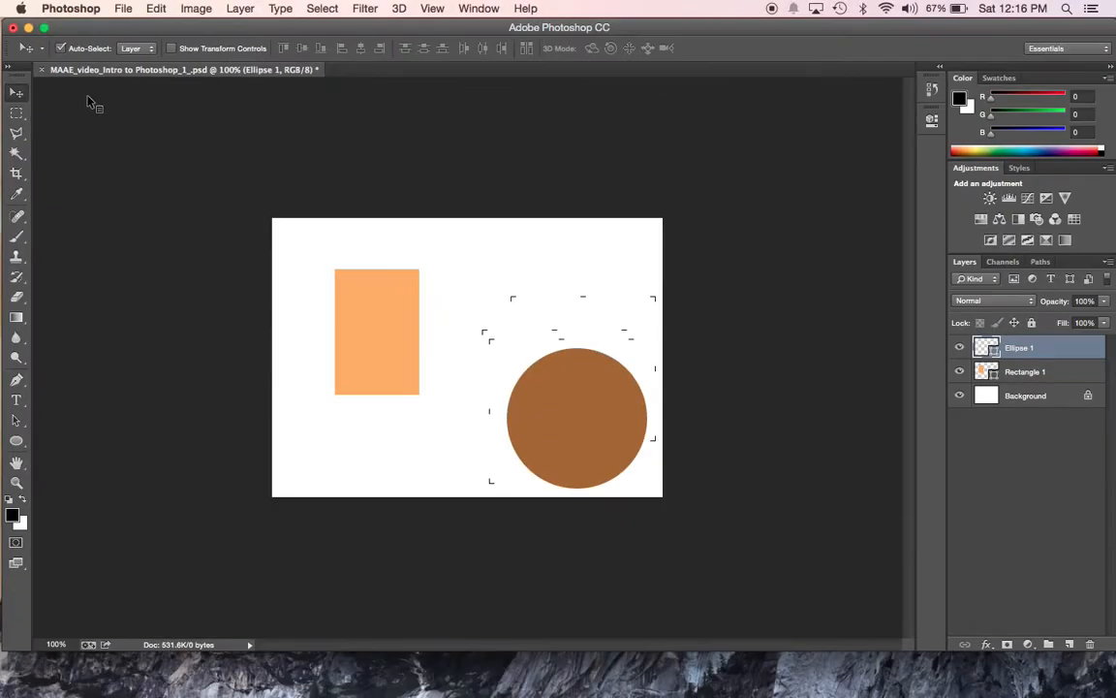
{"action": "left_click", "coordinate": [383, 333]}
{"action": "left_click_drag", "start_coordinate": [383, 333], "coordinate": [352, 313]}
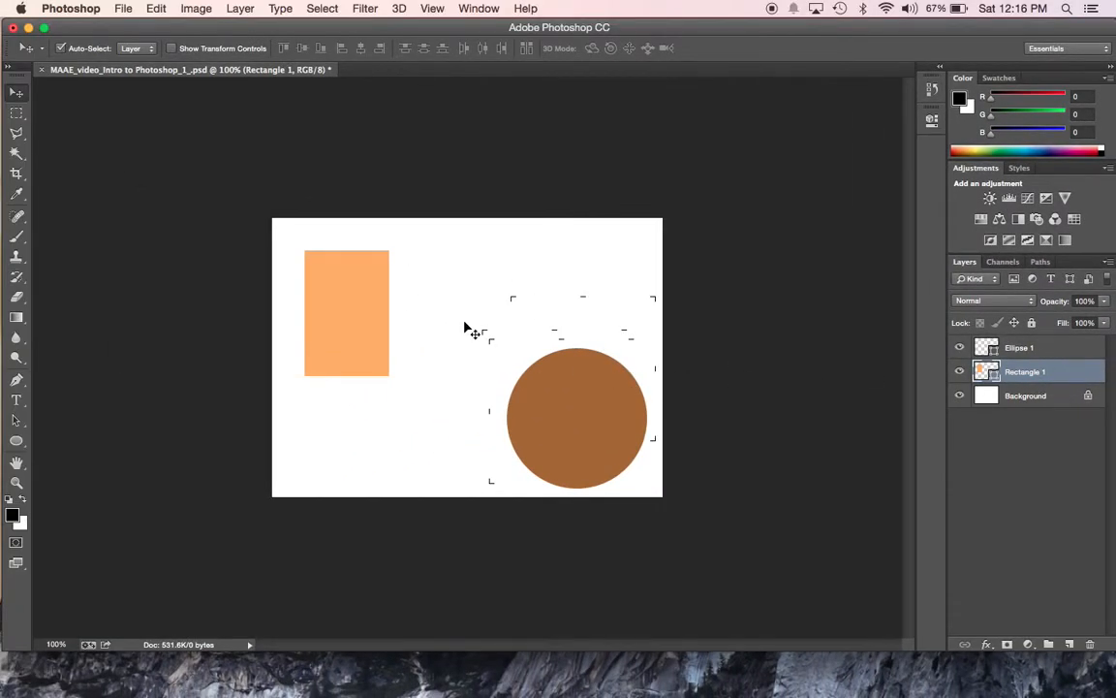
- Deselect all layers on the empty canvas, and auto-select the circle's and the rectangle's layers by their shapes
{"action": "left_click", "coordinate": [467, 329]}
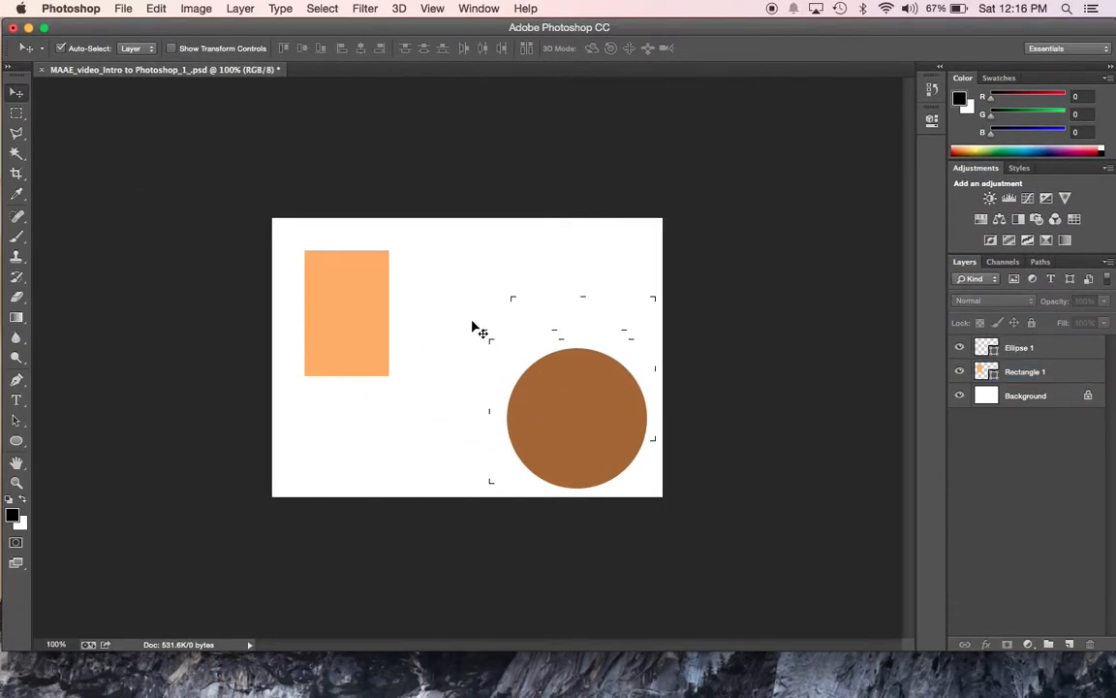
{"action": "left_click", "coordinate": [601, 443]}
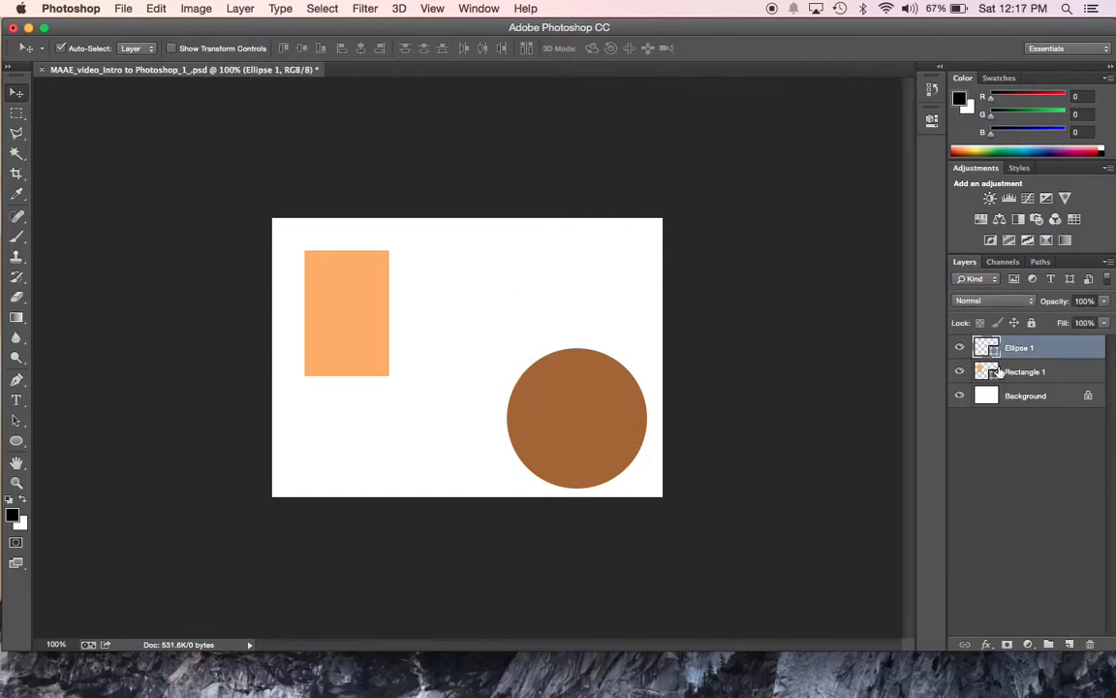
{"action": "left_click", "coordinate": [357, 316]}
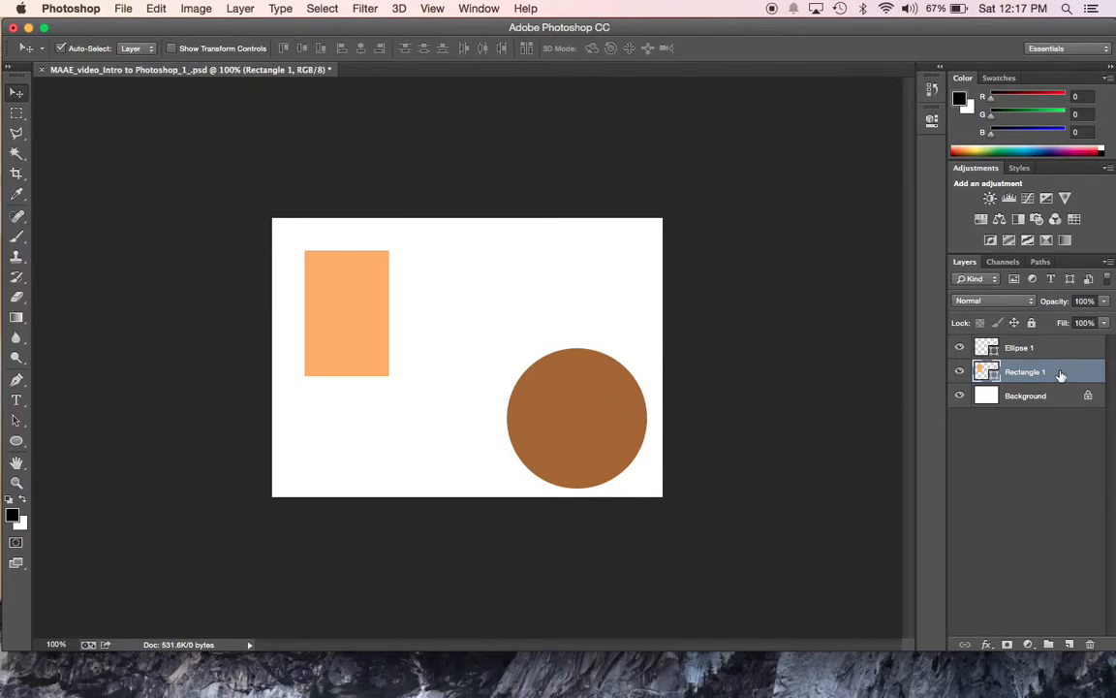
- Nudge the circle slightly up and to the left, and shift the rectangle up and back to its place
{"action": "mouse_move", "coordinate": [590, 411]}
{"action": "left_mouse_down"}
{"action": "mouse_move", "coordinate": [580, 375]}
{"action": "mouse_move", "coordinate": [593, 397]}
{"action": "mouse_move", "coordinate": [582, 405]}
{"action": "left_mouse_up"}
{"action": "left_click_drag", "start_coordinate": [371, 319], "coordinate": [369, 309]}
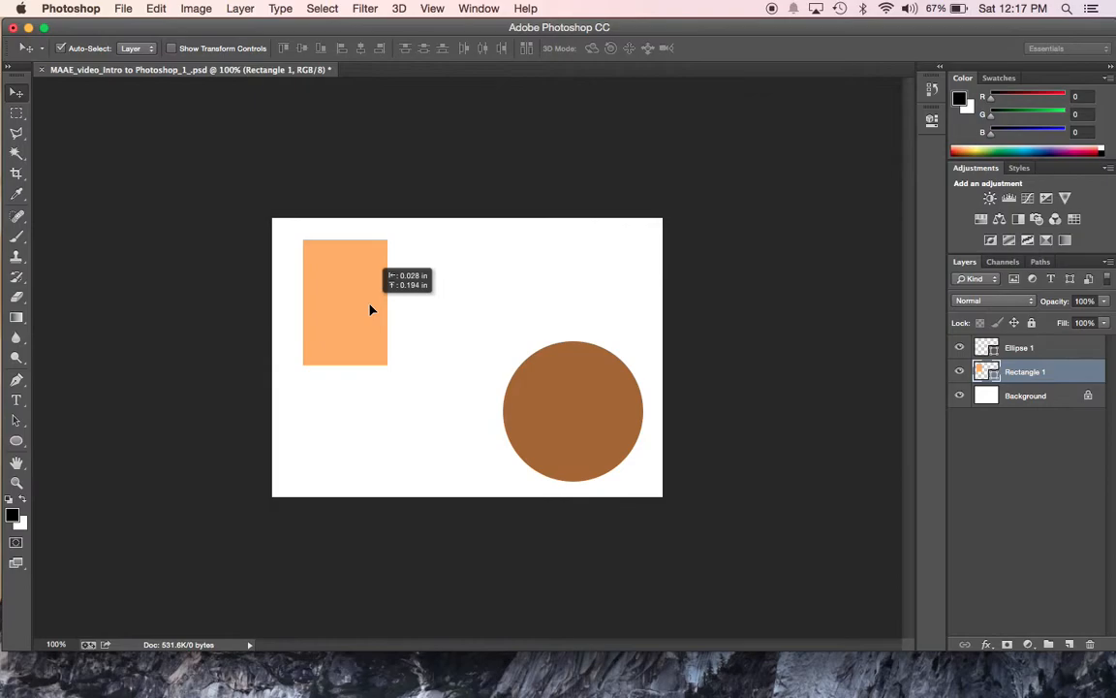
{"action": "left_click_drag", "start_coordinate": [370, 309], "coordinate": [371, 320]}
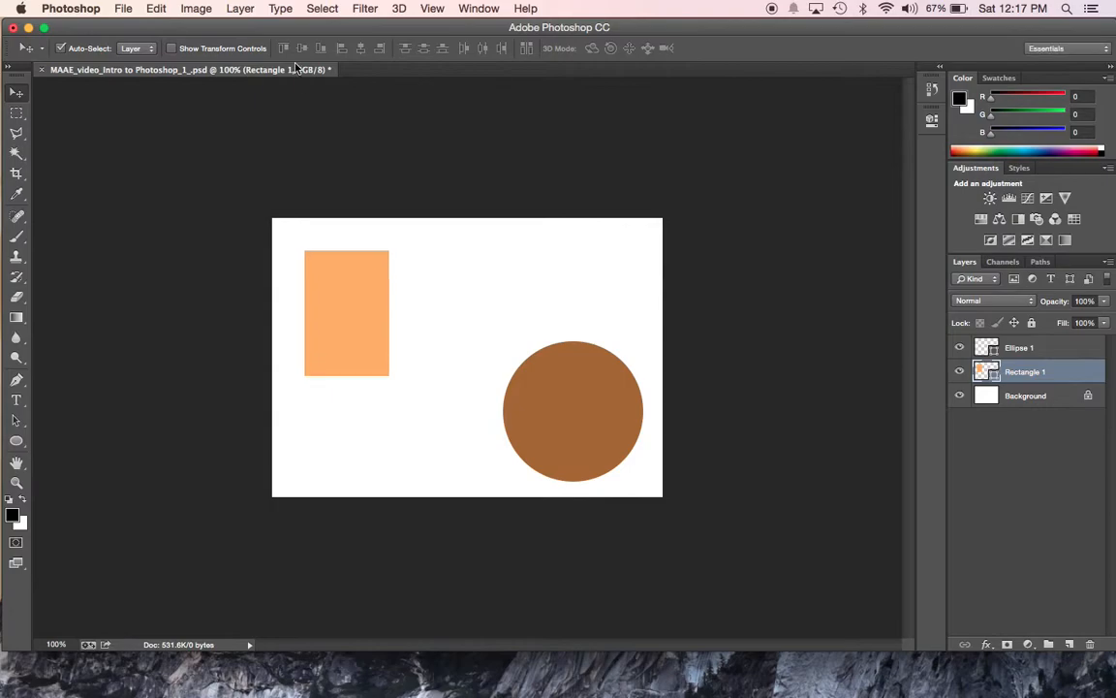
- Rotate the whole canvas 90° clockwise three times
{"action": "left_click", "coordinate": [197, 9]}
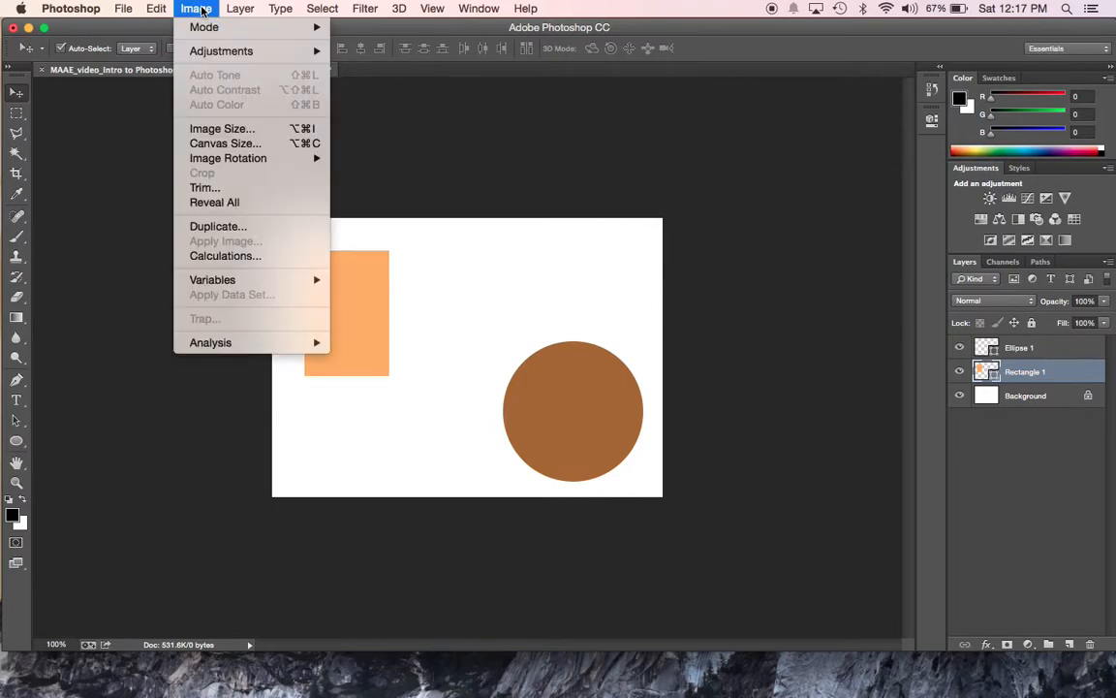
{"action": "mouse_move", "coordinate": [247, 161]}
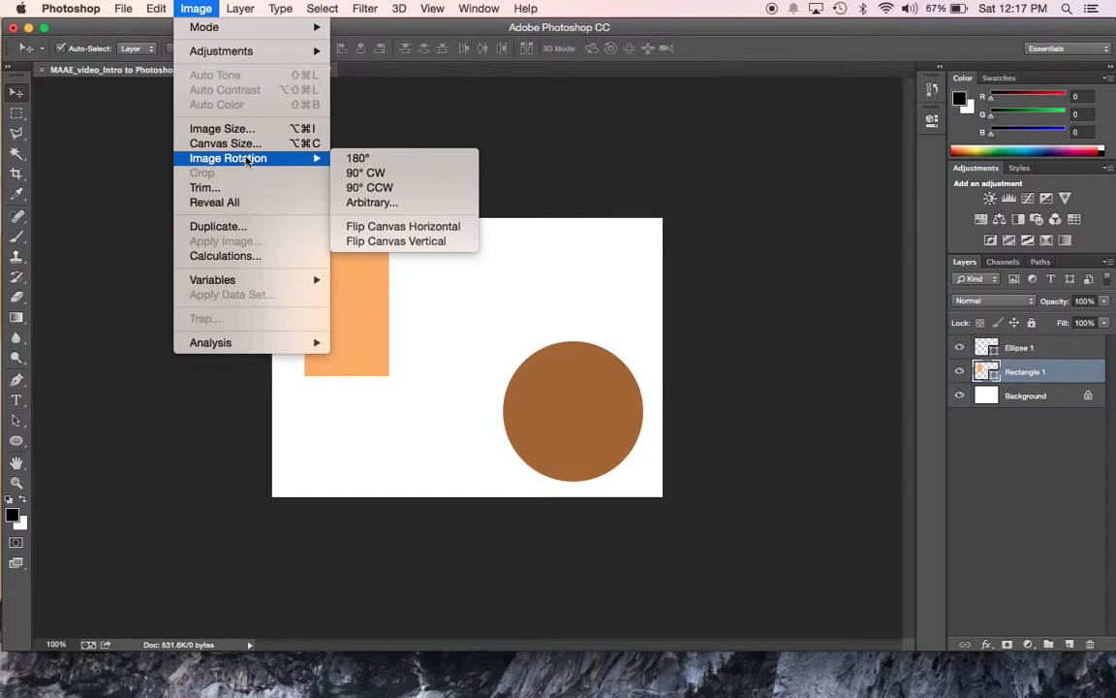
{"action": "left_click", "coordinate": [377, 180]}
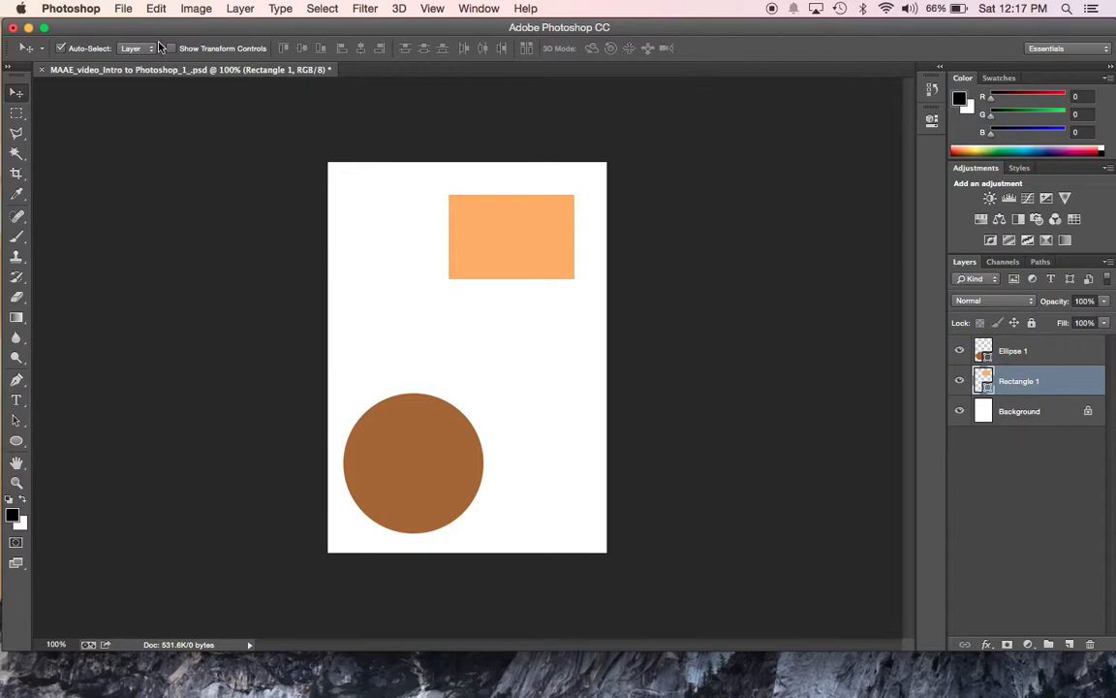
{"action": "left_click", "coordinate": [199, 10]}
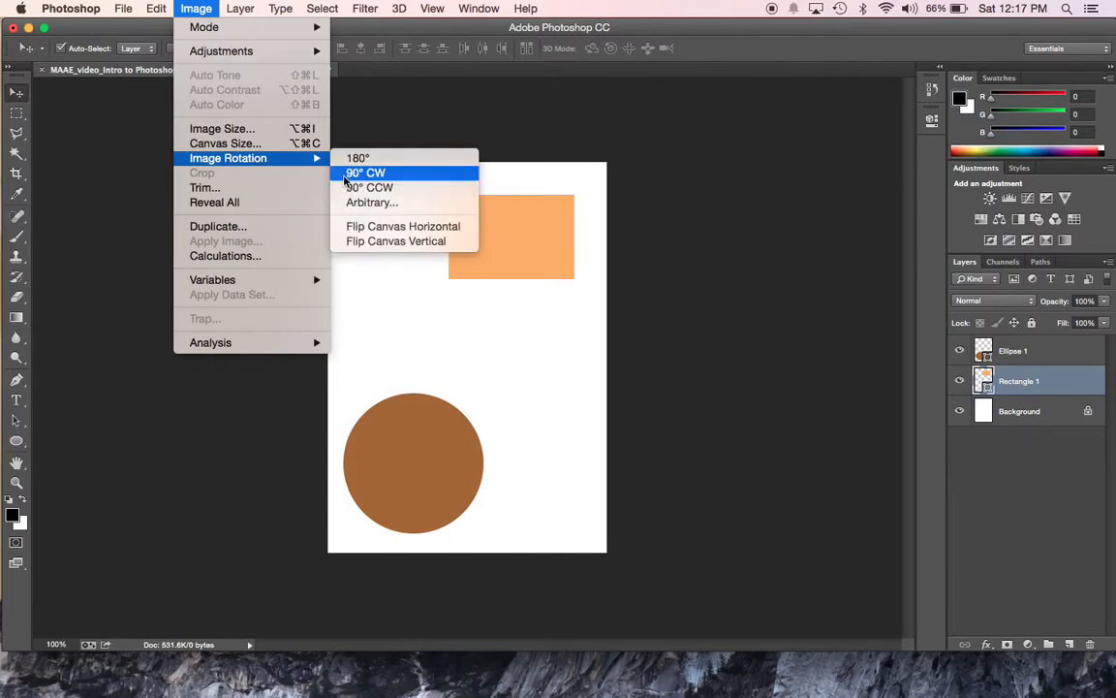
{"action": "left_click", "coordinate": [364, 173]}
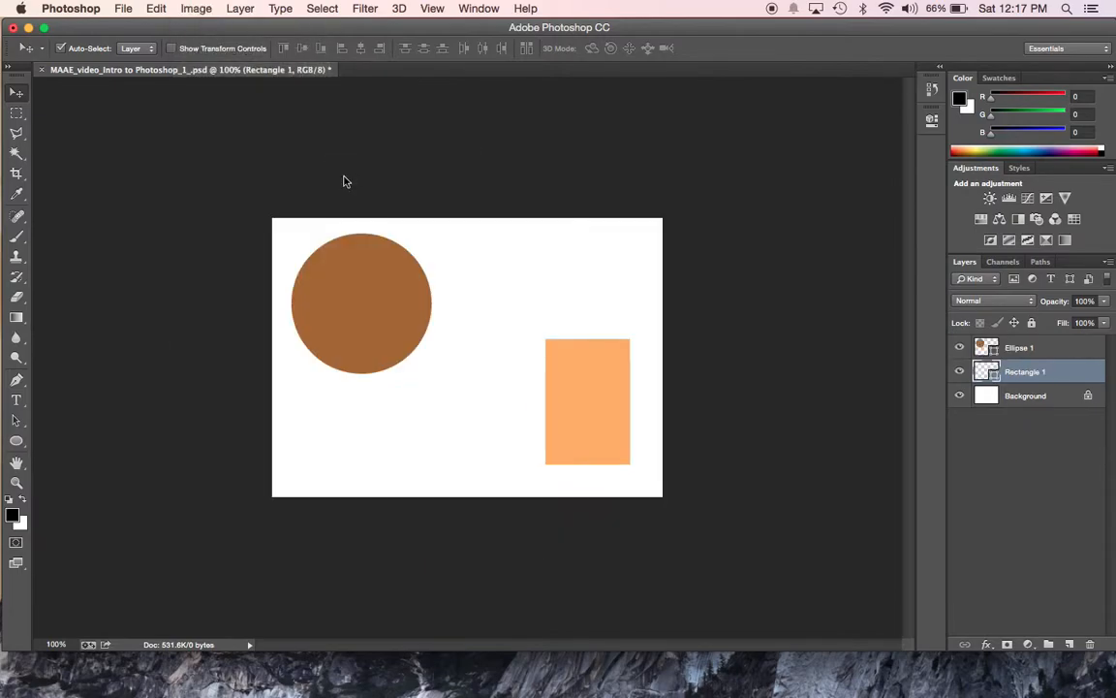
{"action": "left_click", "coordinate": [196, 10]}
{"action": "mouse_move", "coordinate": [265, 158]}
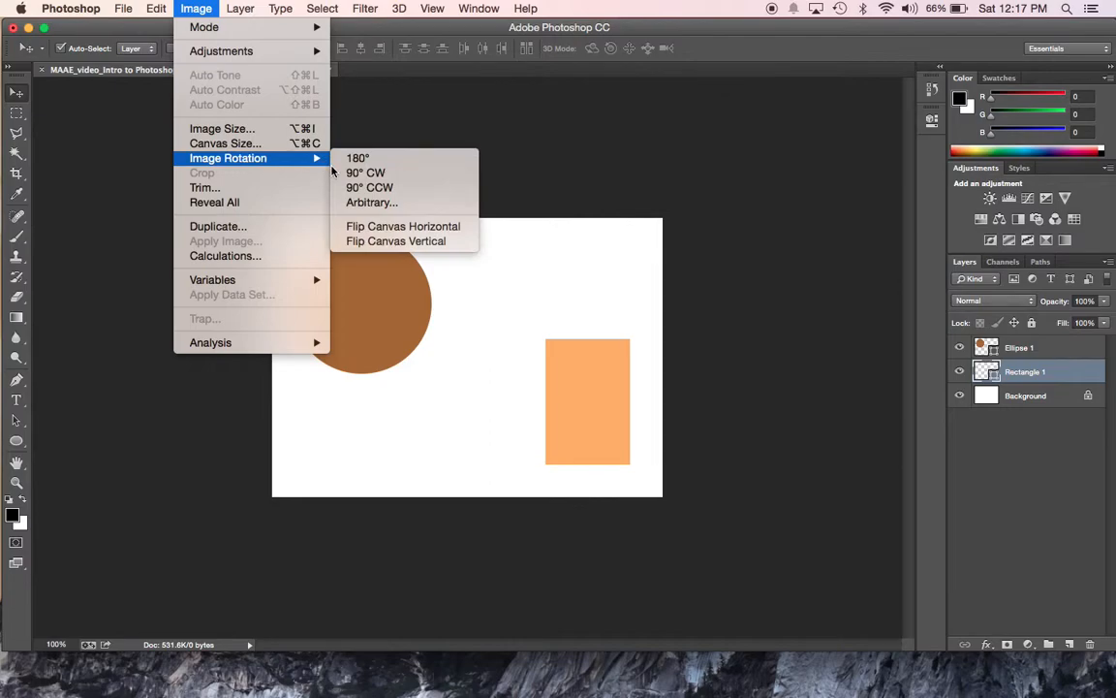
{"action": "left_click", "coordinate": [364, 173]}
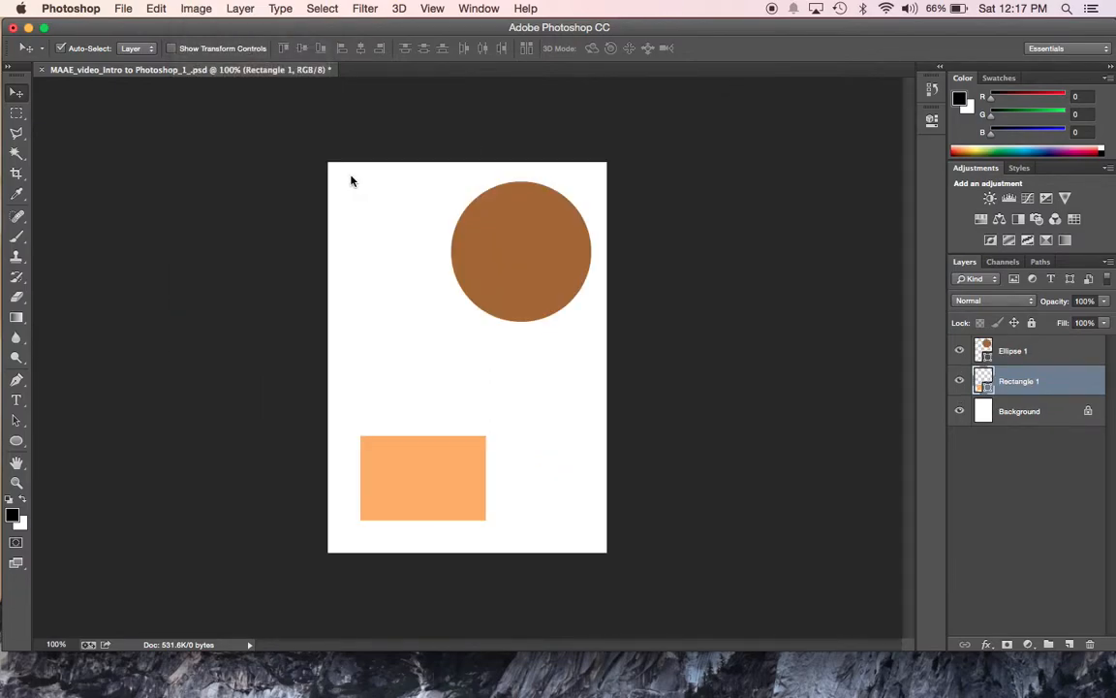